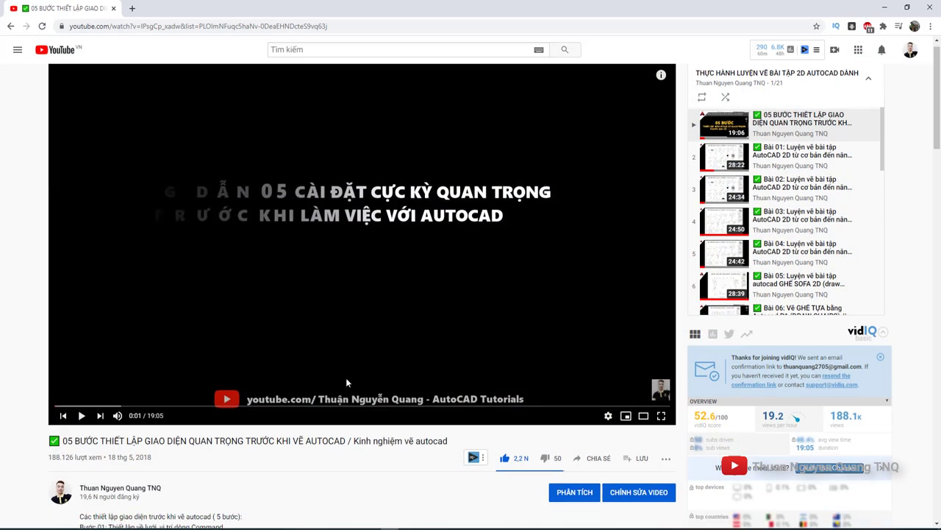
- Open the tutorial author's YouTube channel in a second browser tab and switch to it
scroll(347, 383, down, 2)
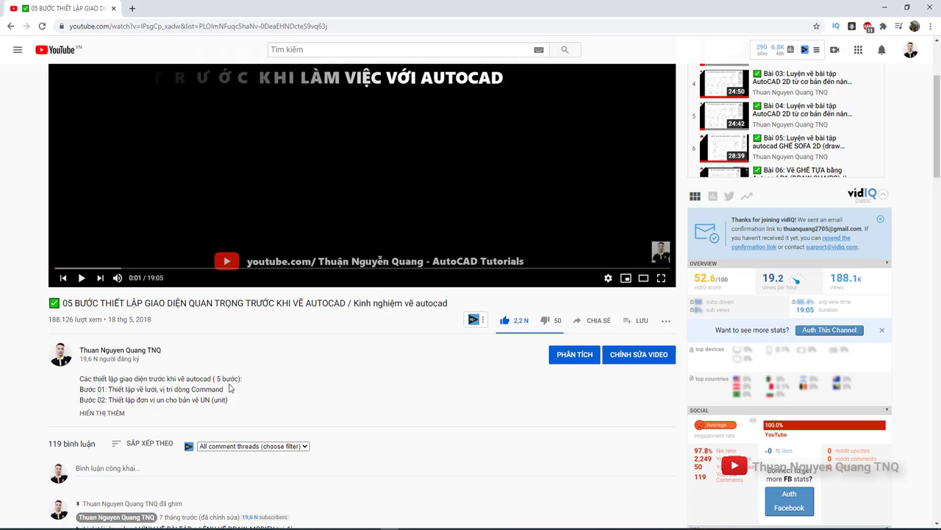
scroll(230, 409, up, 2)
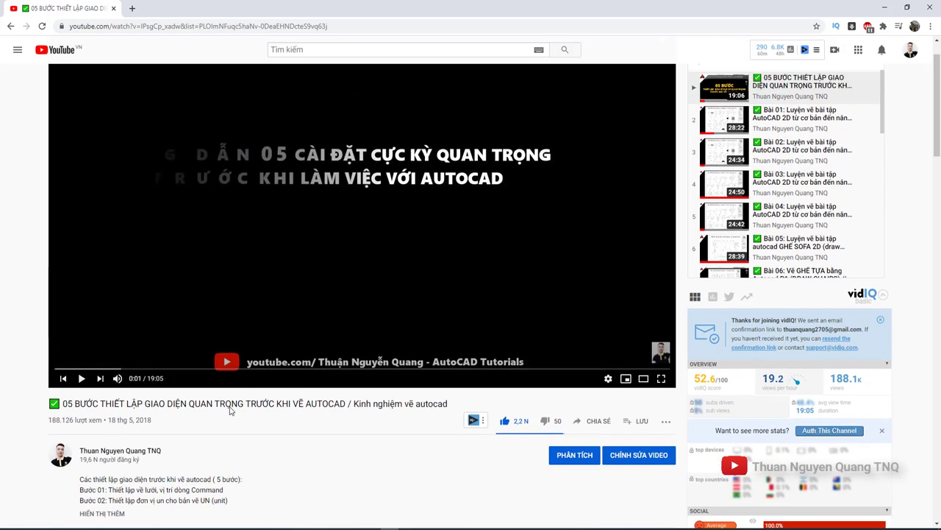
scroll(234, 410, down, 1)
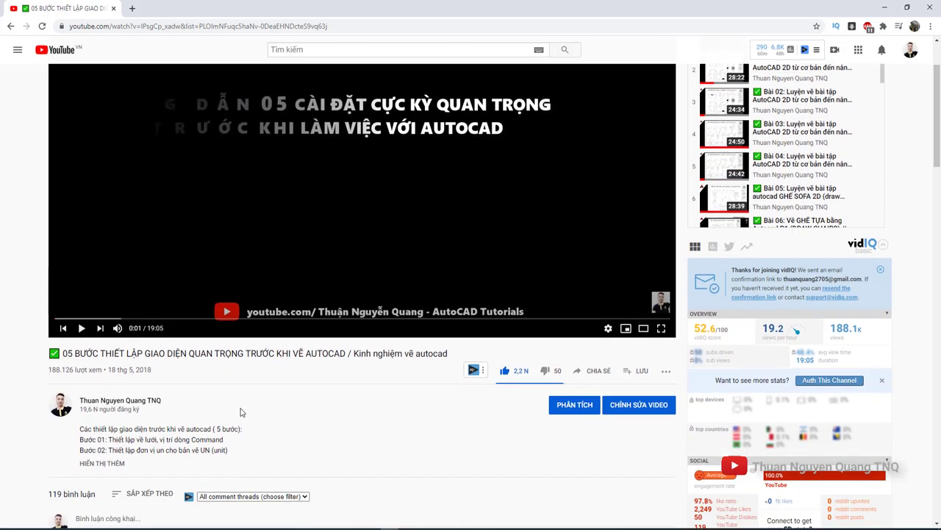
scroll(240, 412, up, 2)
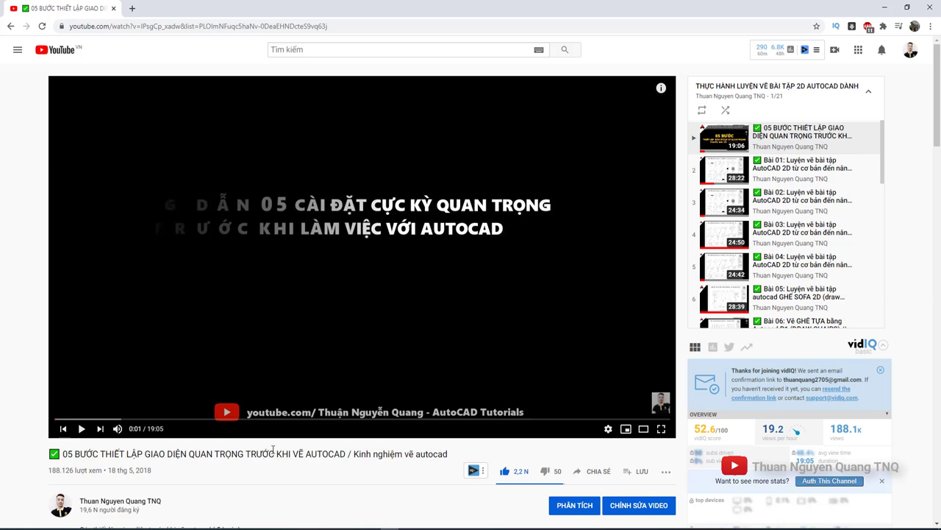
scroll(293, 407, down, 2)
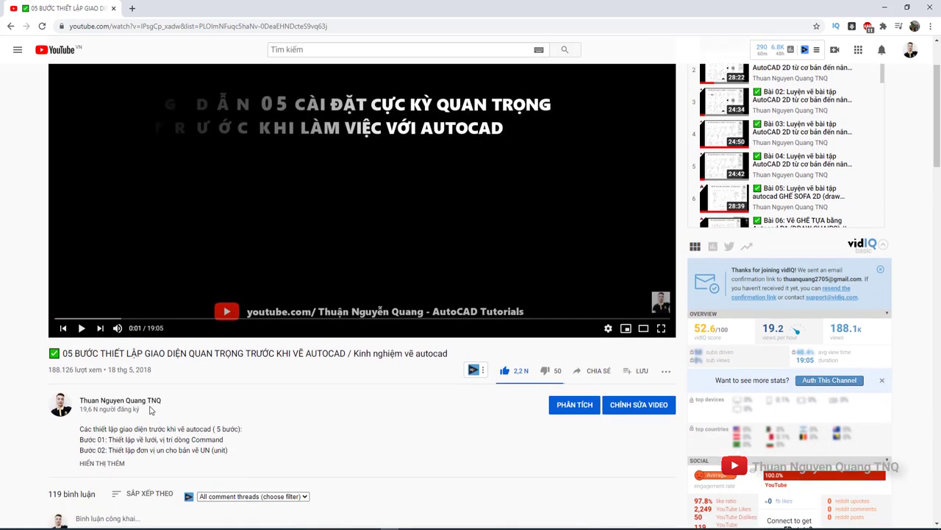
middle_click(150, 407)
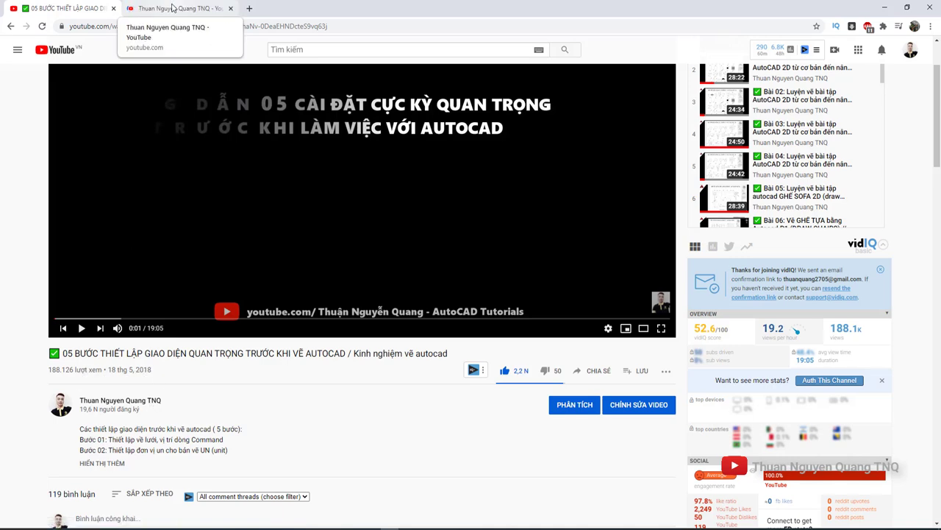
click(172, 8)
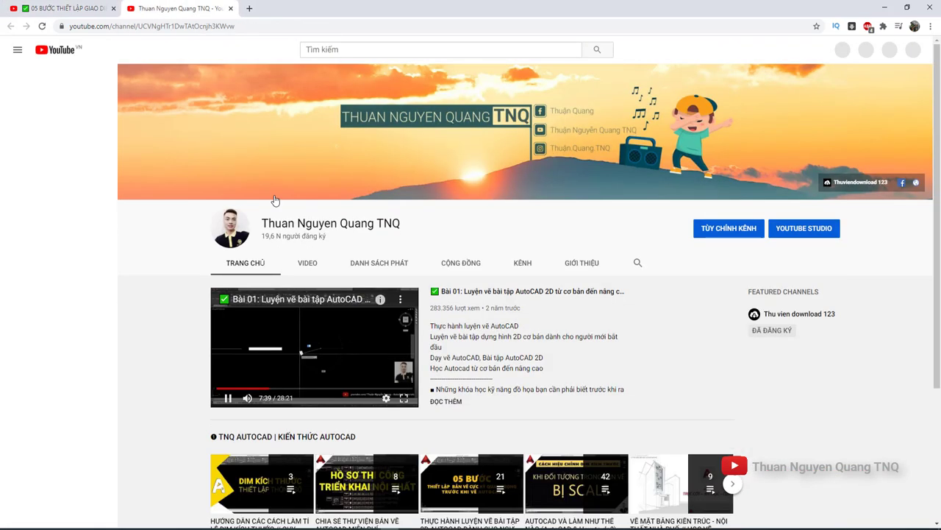
- Pause the channel's featured trailer video
click(231, 397)
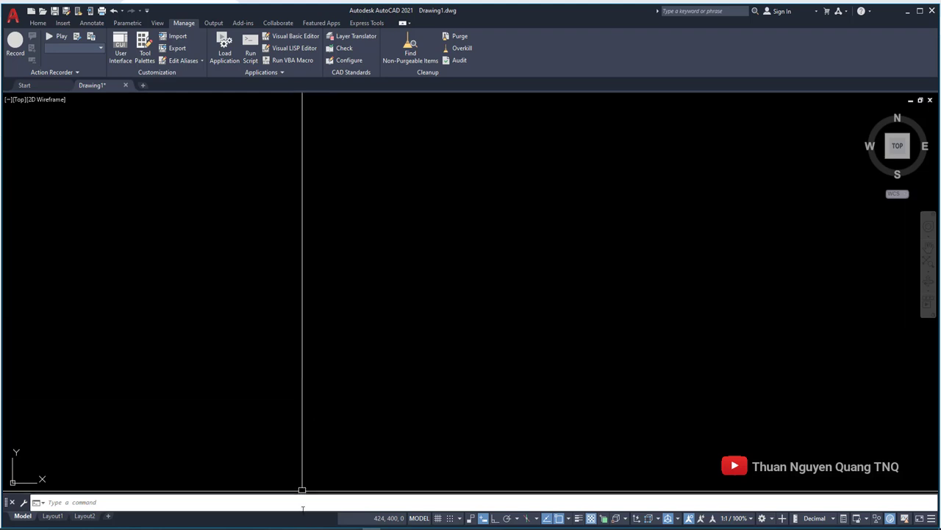
mouse_move(299, 525)
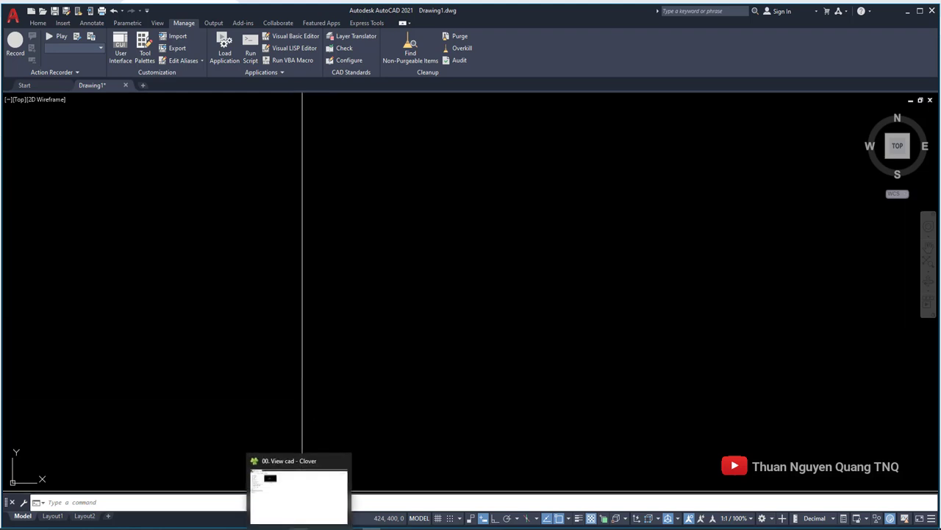
- Bring the '00. View cad' Explorer folder window to the front
click(298, 492)
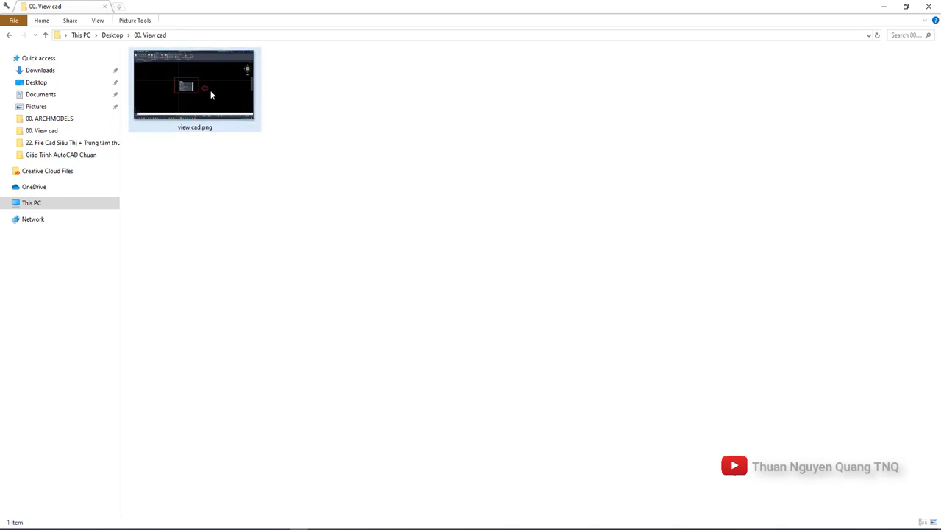
- Open view cad.png in Windows Photo Viewer
double_click(211, 94)
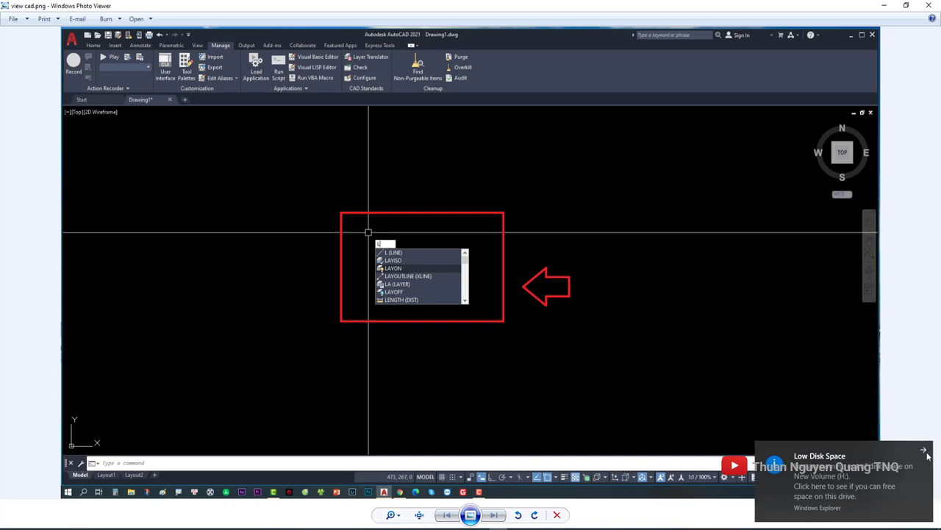
- Dismiss the Low Disk Space notification
click(926, 453)
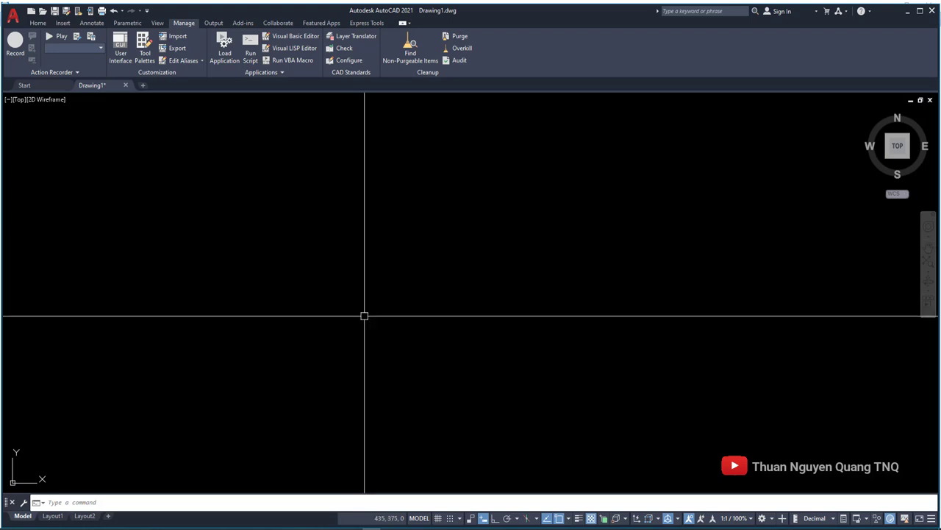
text(dd)
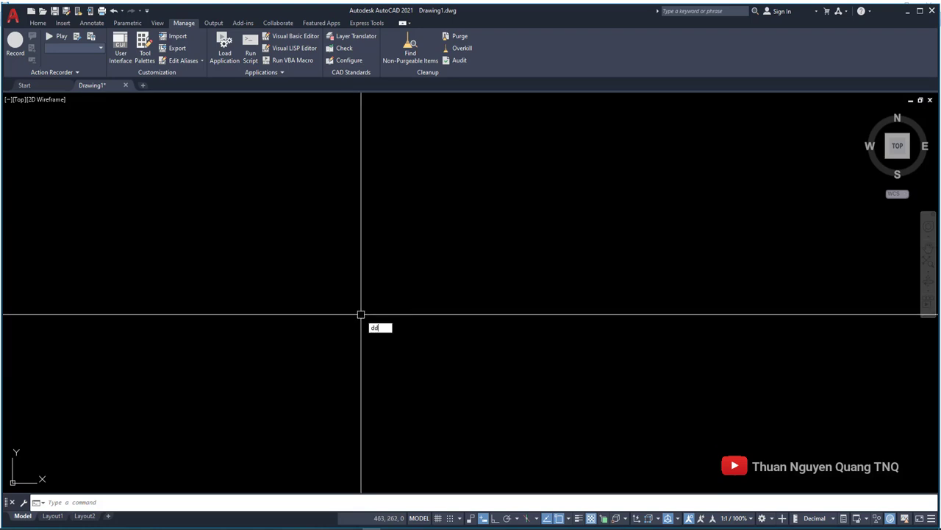
key(BackSpace)
key(BackSpace)
key(BackSpace)
key(BackSpace)
text(lay)
text(is)
key(BackSpace)
key(BackSpace)
key(BackSpace)
text(d)
text(dptype)
key(Return)
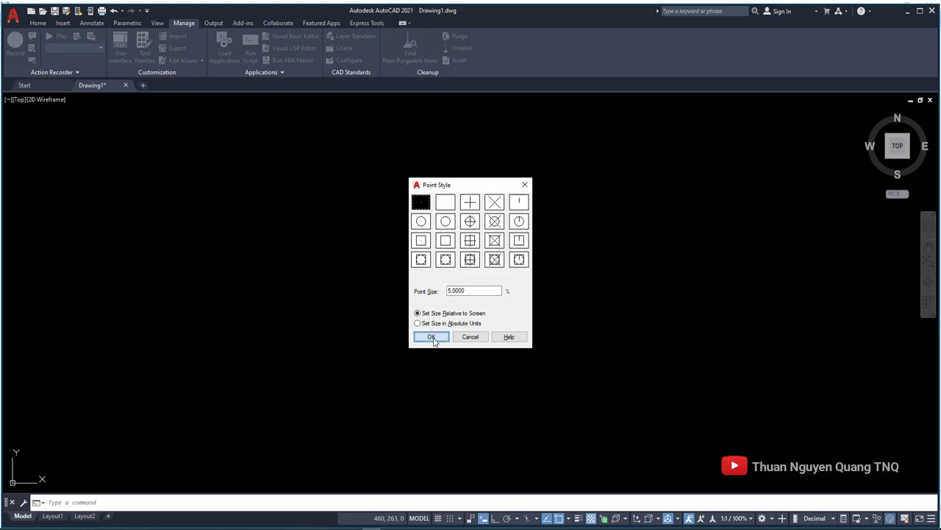
click(429, 336)
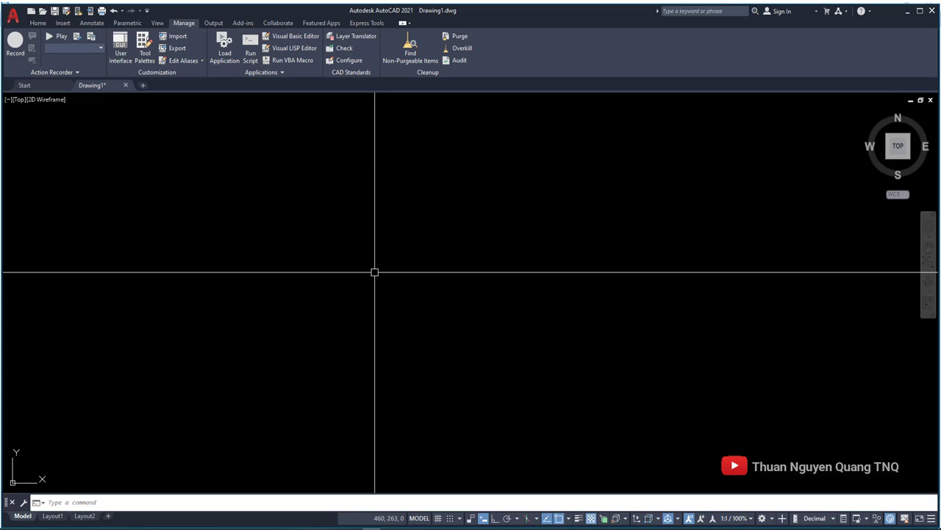
middle_click(328, 283)
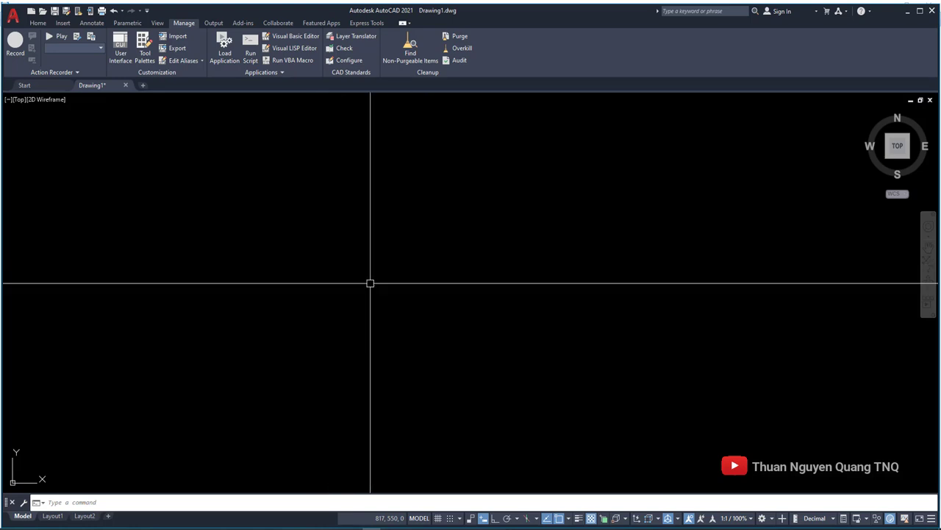
key(F8)
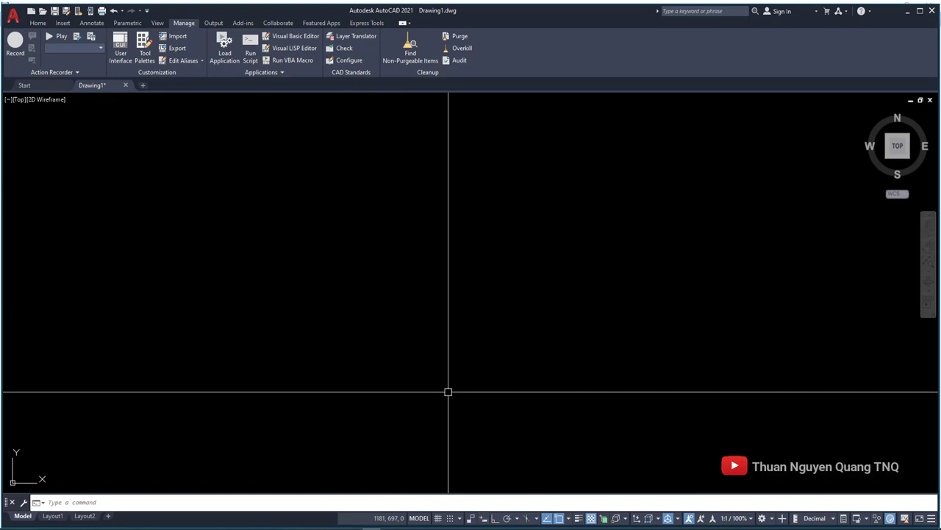
click(483, 519)
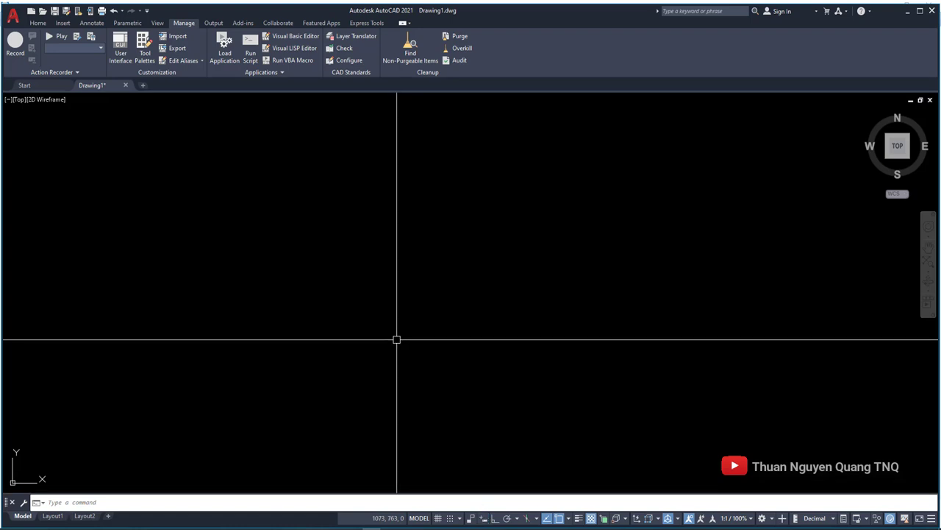
text(1k)
text(hjghjgh)
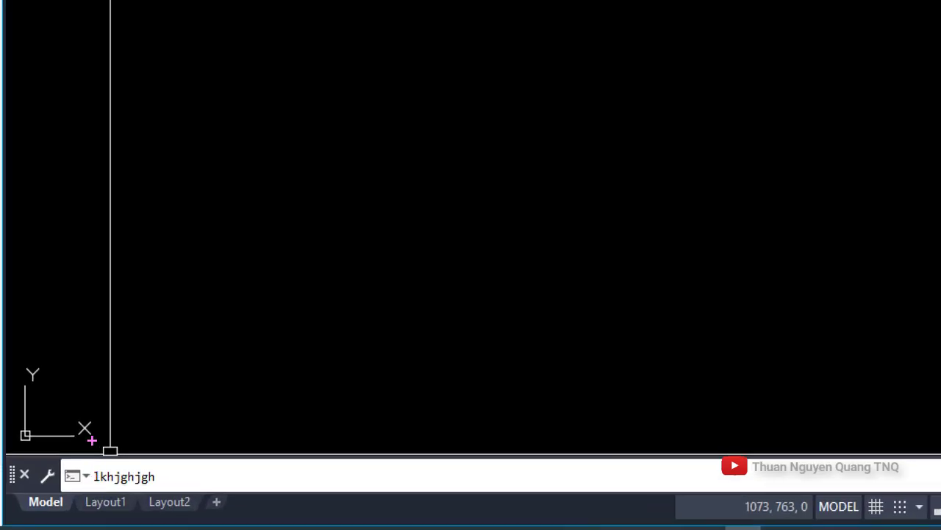
key(Escape)
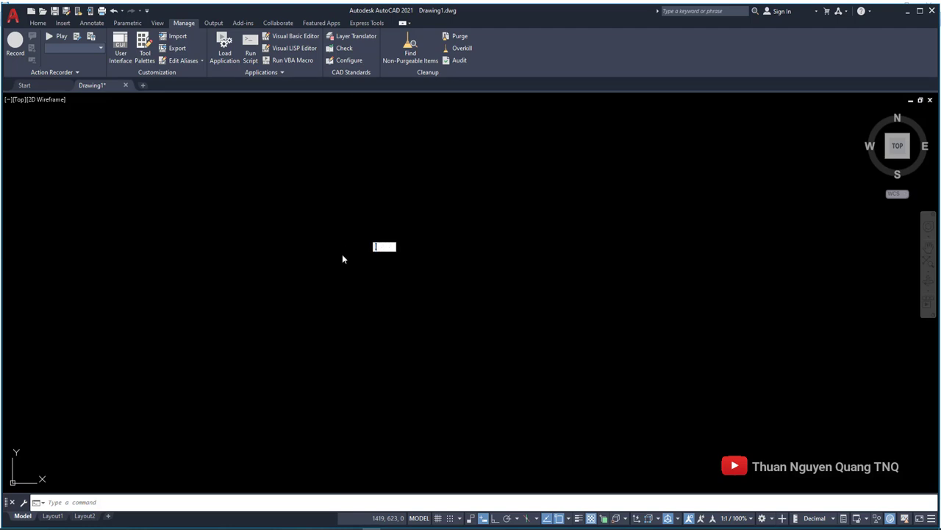
key(Escape)
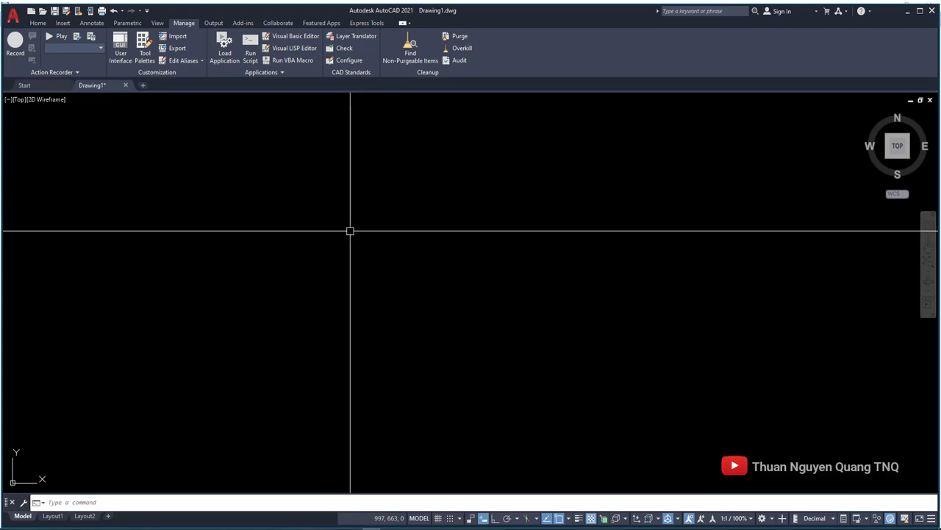
- Float the command line over the drawing area and toggle its visibility with Ctrl+9
right_click(350, 231)
key(Escape)
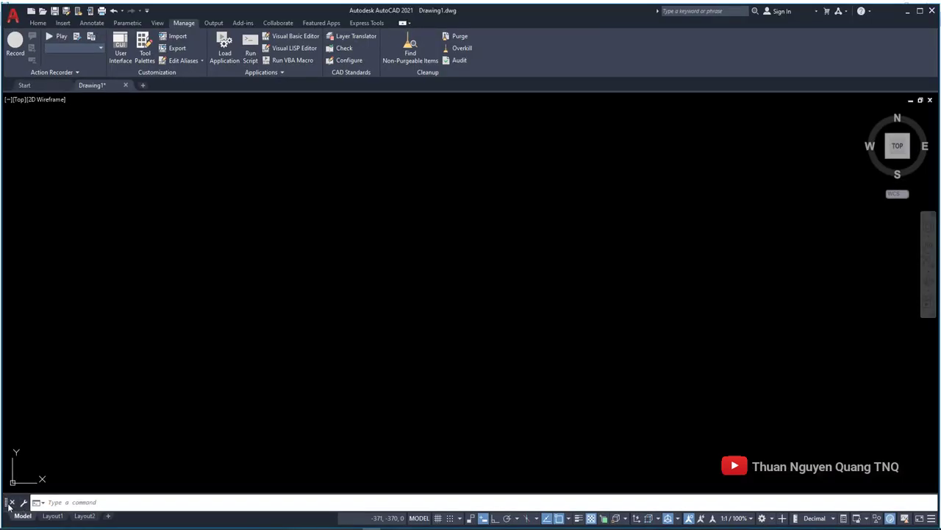
mouse_move(8, 504)
mouse_down()
mouse_move(157, 319)
mouse_move(186, 360)
mouse_up()
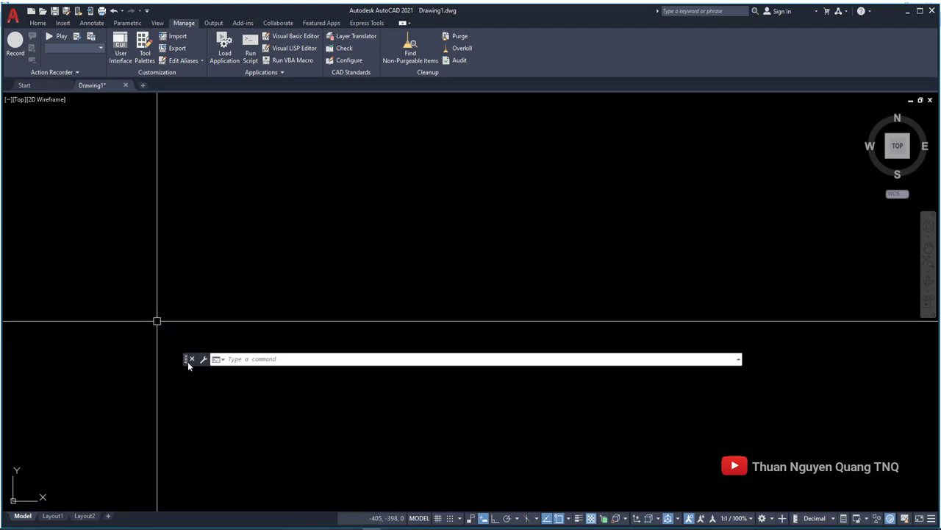
key(ctrl+9)
key(ctrl+9)
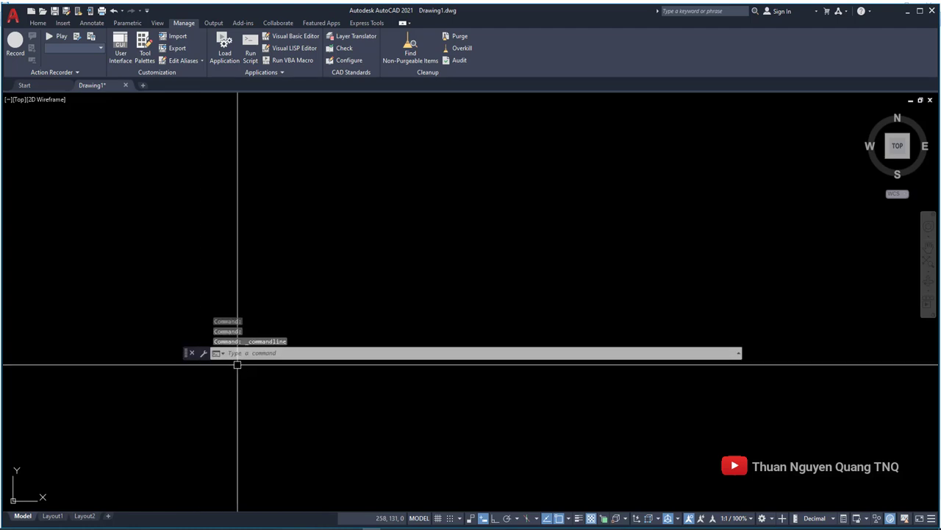
key(ctrl+9)
key(ctrl+9)
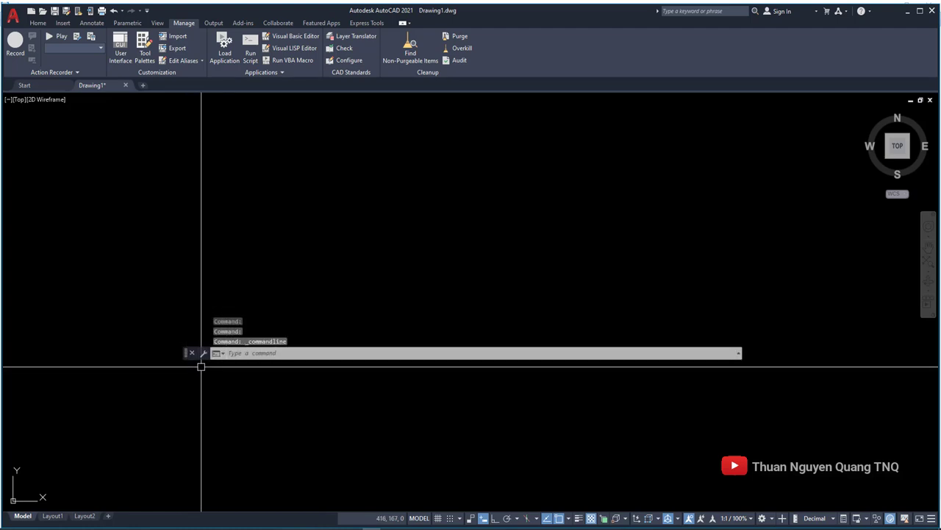
key(ctrl+9)
key(ctrl+9)
- In Input Search Options, toggle AutoComplete and AutoCorrect off and back on, then confirm
click(204, 353)
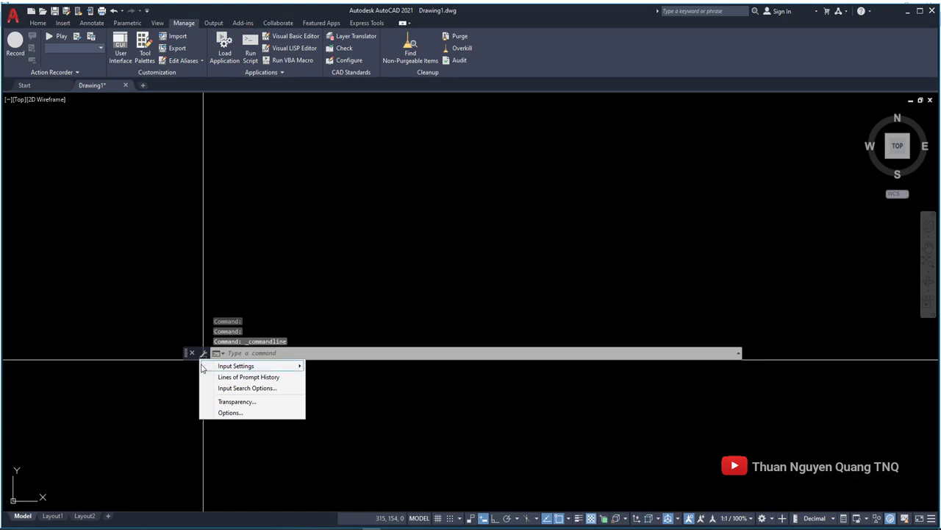
mouse_move(243, 365)
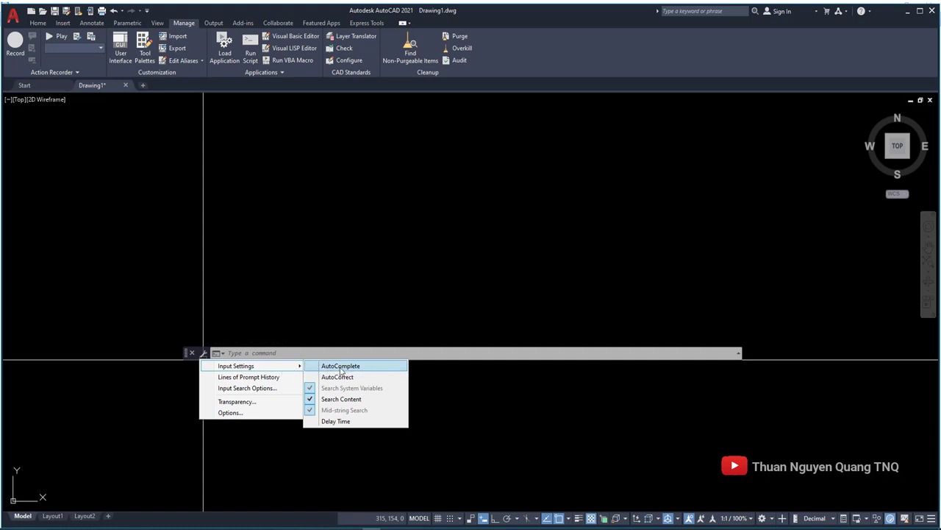
click(316, 378)
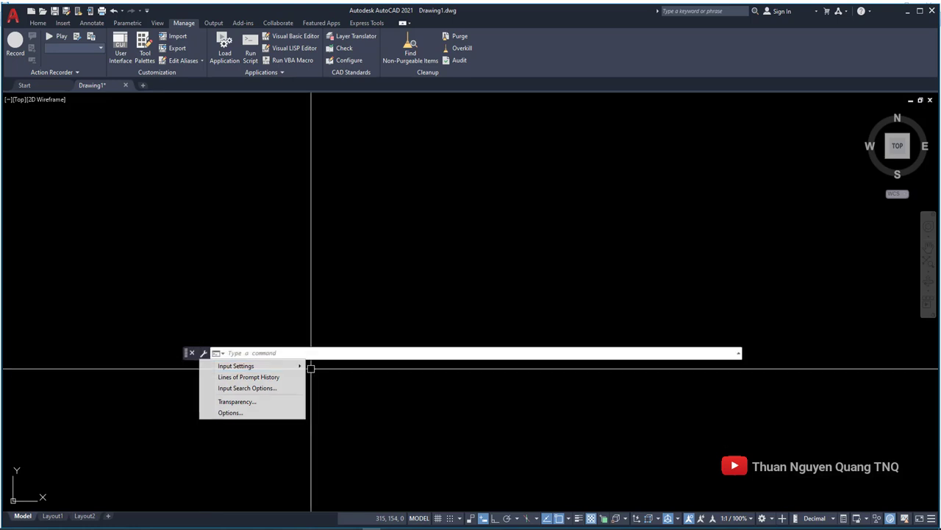
click(205, 355)
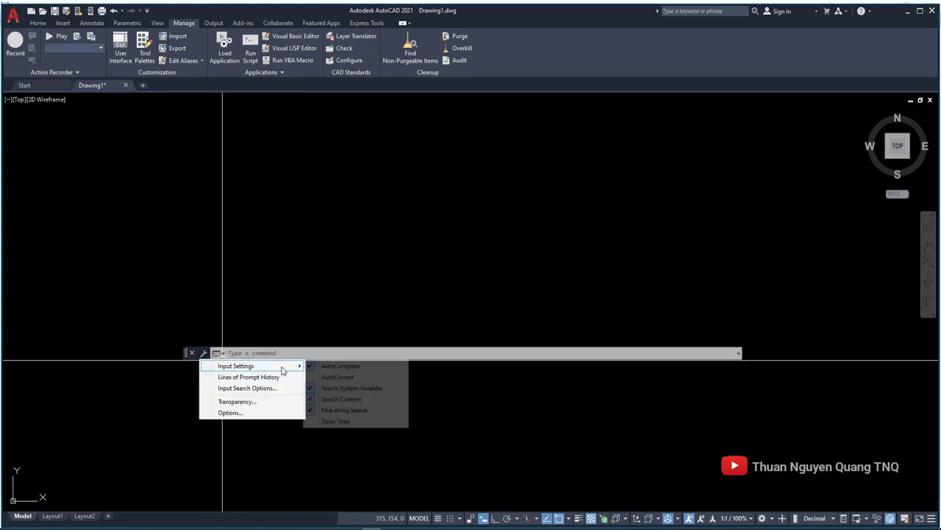
click(316, 378)
click(206, 357)
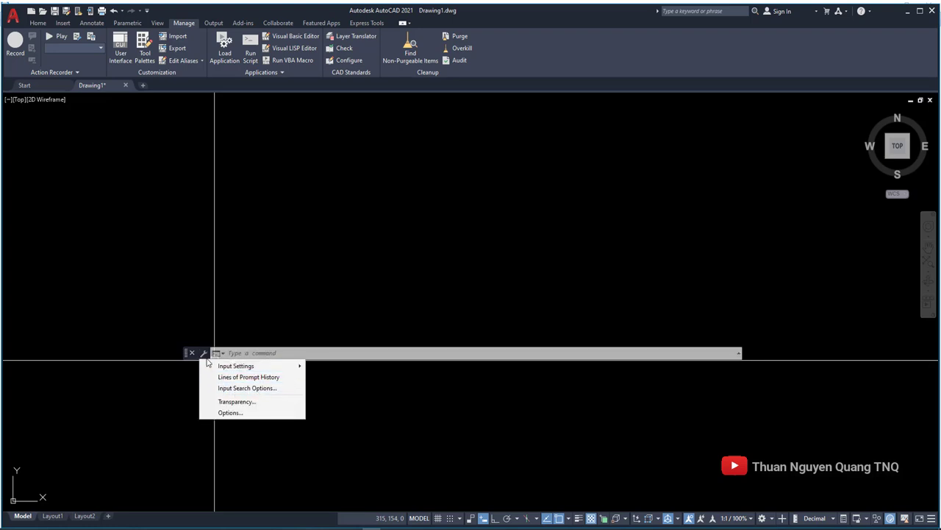
click(228, 388)
click(342, 199)
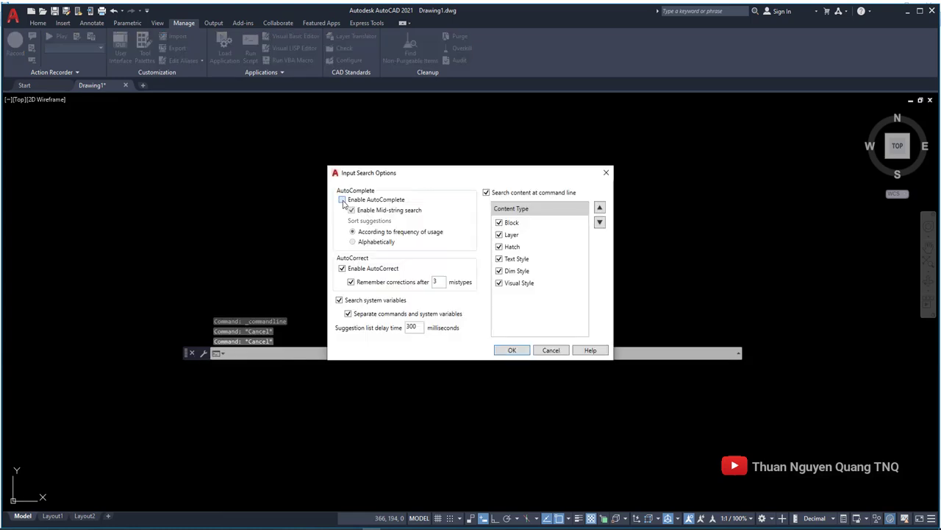
click(342, 200)
click(342, 268)
click(342, 268)
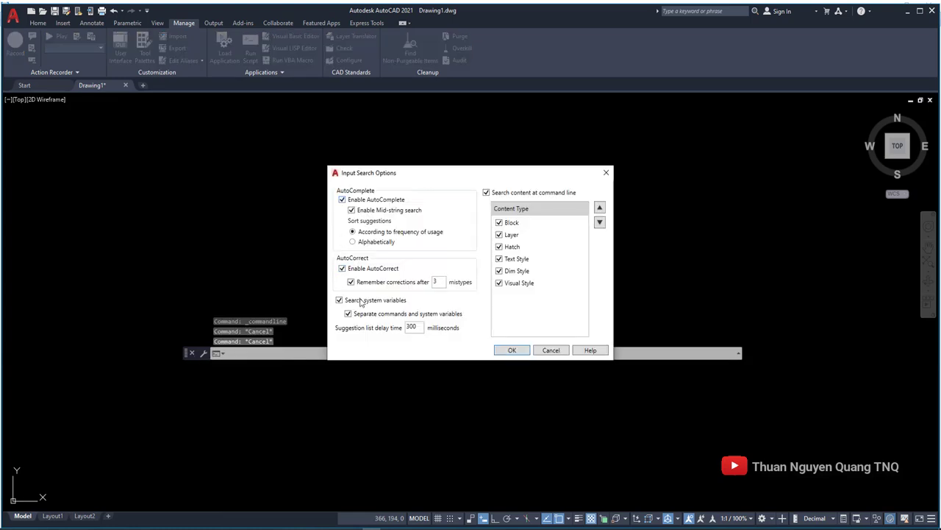
click(513, 351)
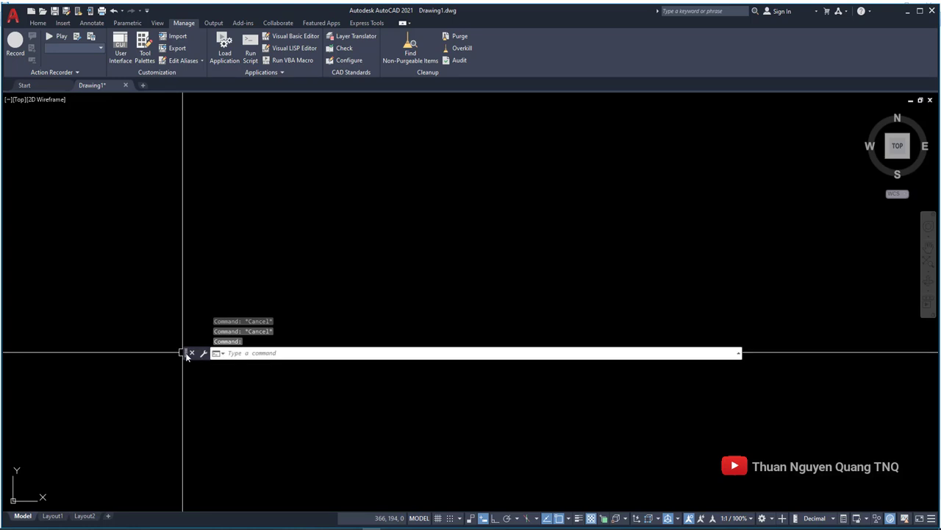
- Dock the command line at the bottom, then type IN to see AutoComplete suggestions
drag(179, 352, 76, 514)
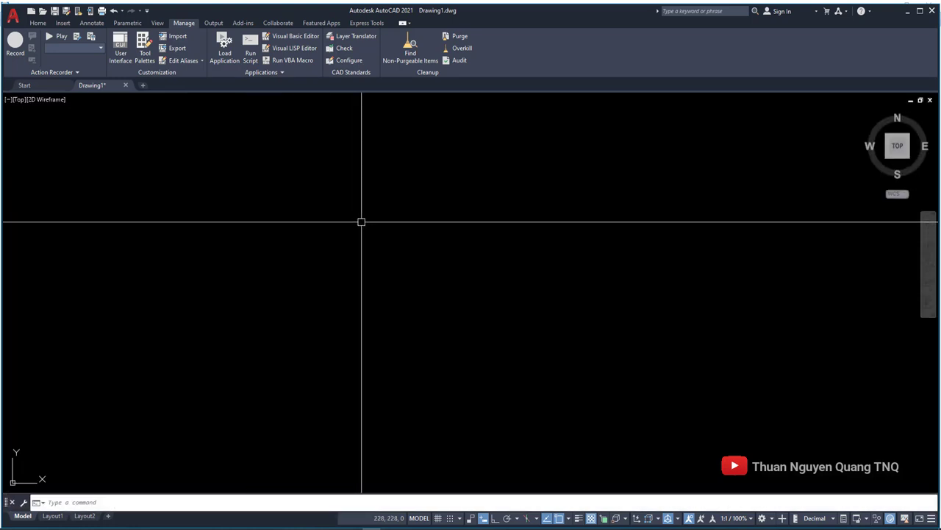
text(L)
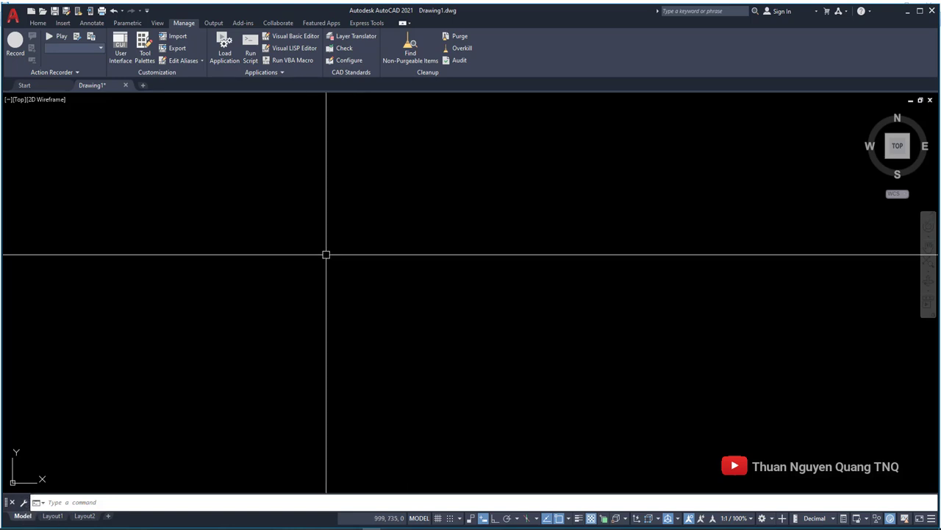
key(Escape)
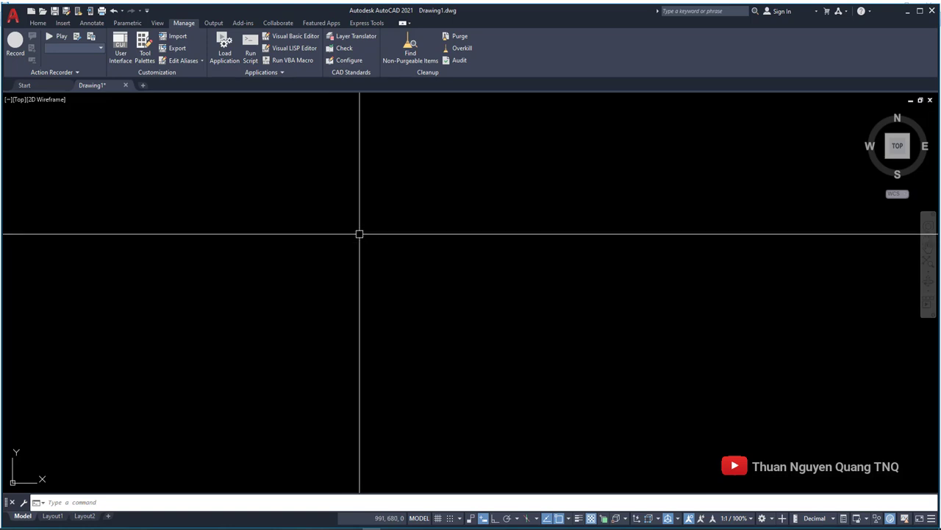
text(IN)
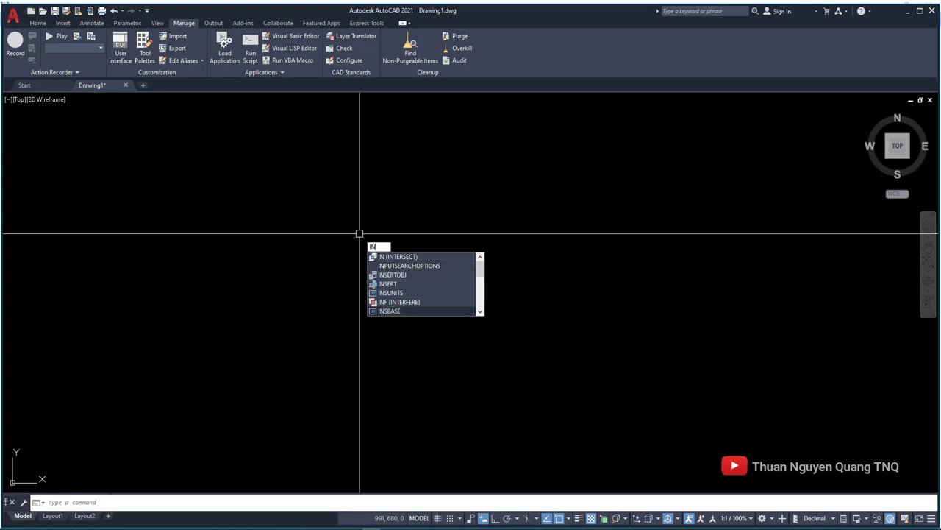
- Open INPUTSEARCHOPTIONS from the suggestion list, review it and close with AutoComplete enabled
click(390, 267)
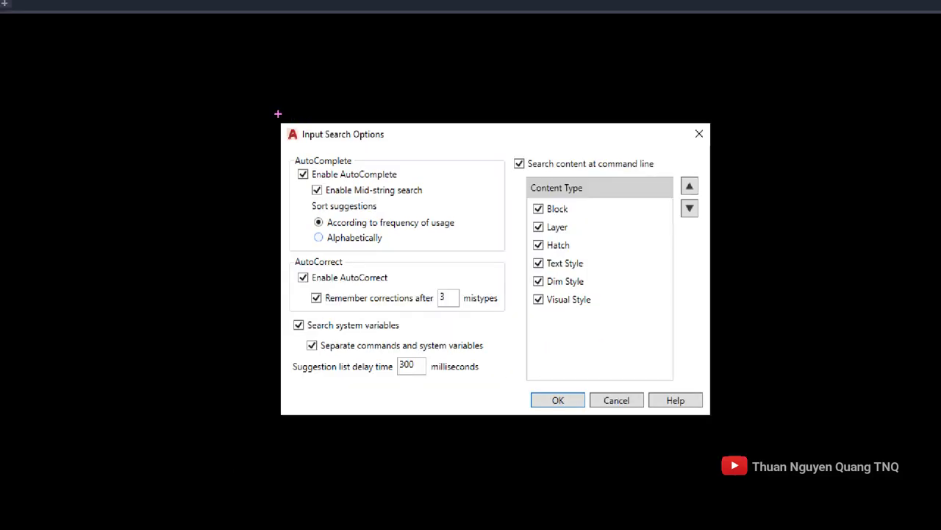
drag(278, 113, 734, 432)
drag(752, 304, 912, 331)
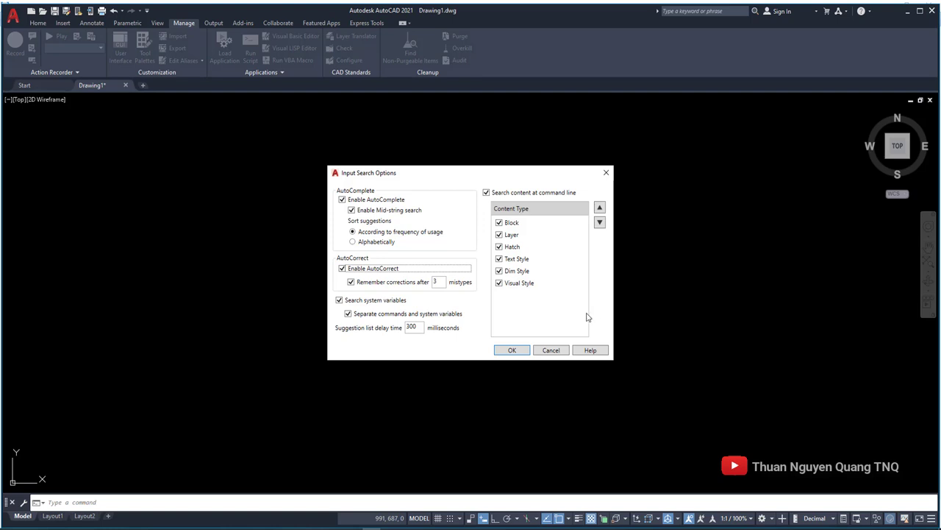
click(501, 350)
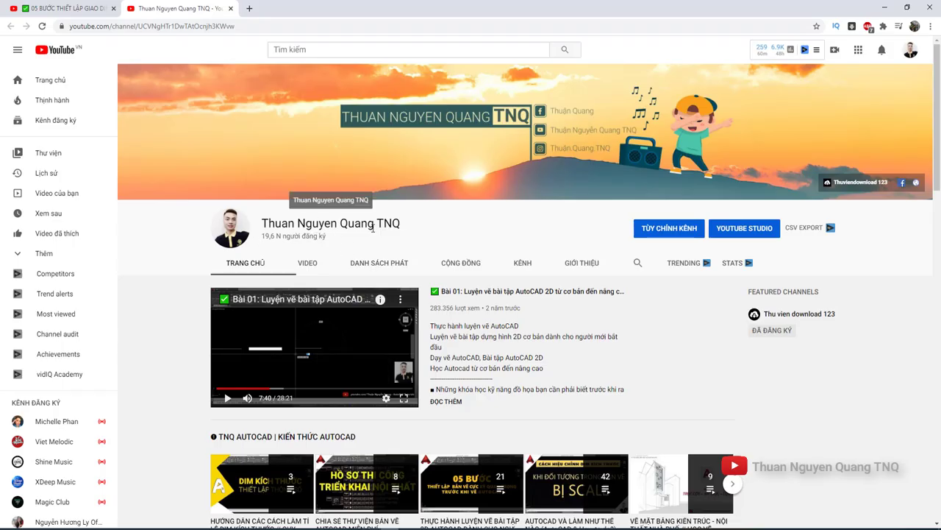
- Open the 05 BƯỚC THIẾT LẬP GIAO DIỆN setup video from the playlist and pause it
drag(268, 237, 331, 239)
scroll(470, 302, down, 2)
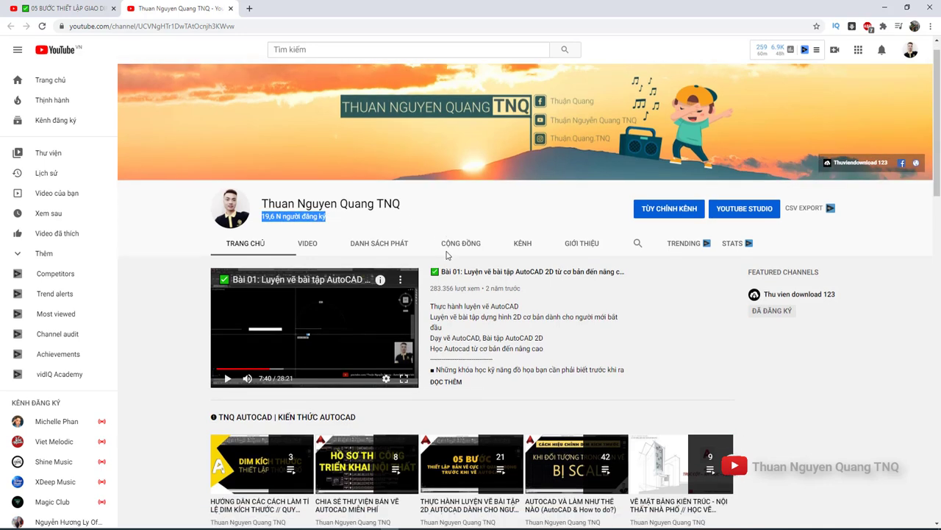
click(485, 371)
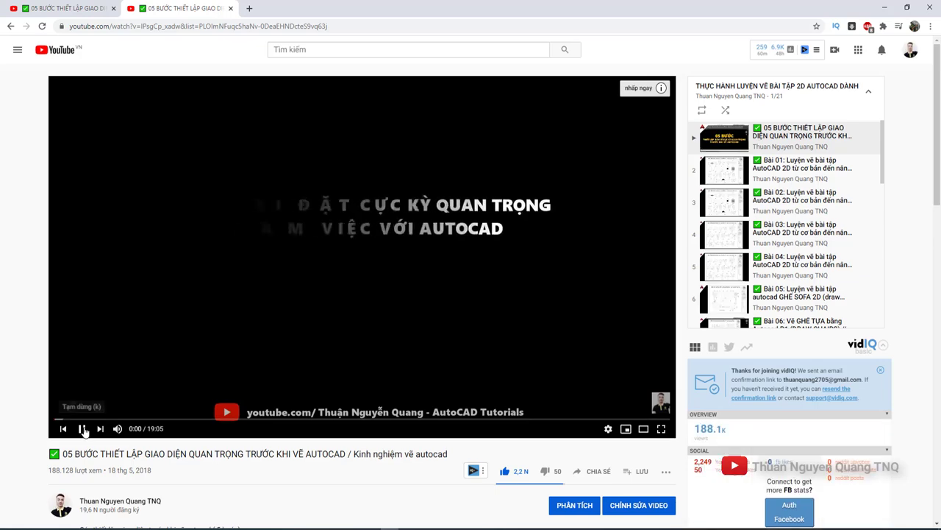
click(83, 429)
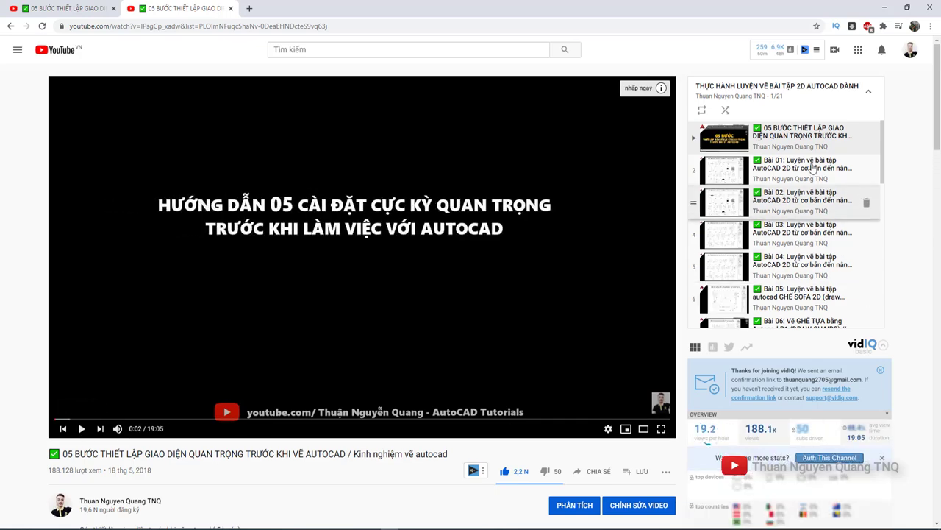
- Scroll through the watch page, briefly highlighting the 188.128 view count
scroll(778, 206, down, 1)
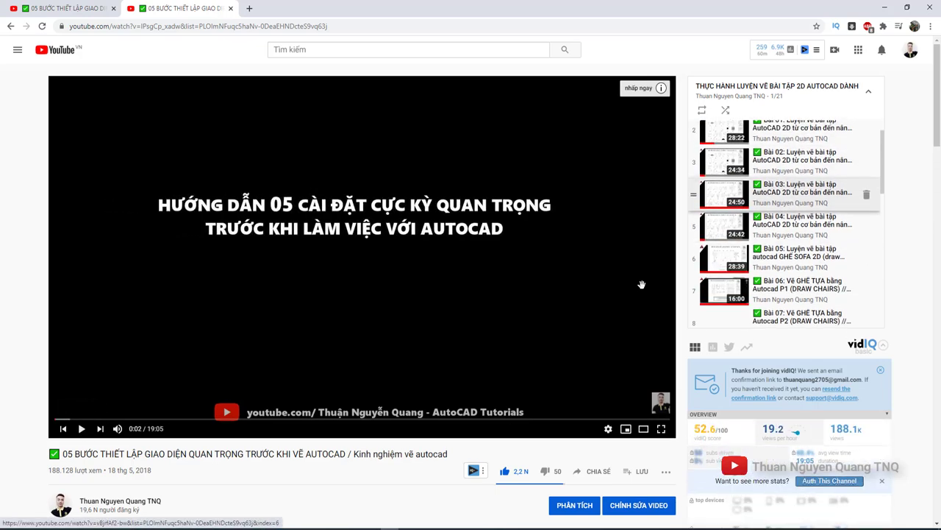
scroll(641, 279, down, 2)
drag(46, 319, 103, 319)
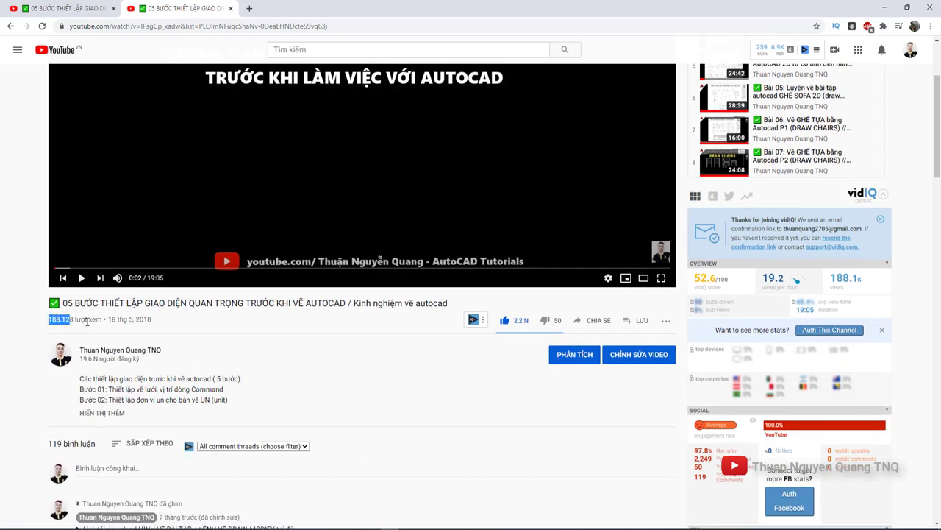
click(213, 320)
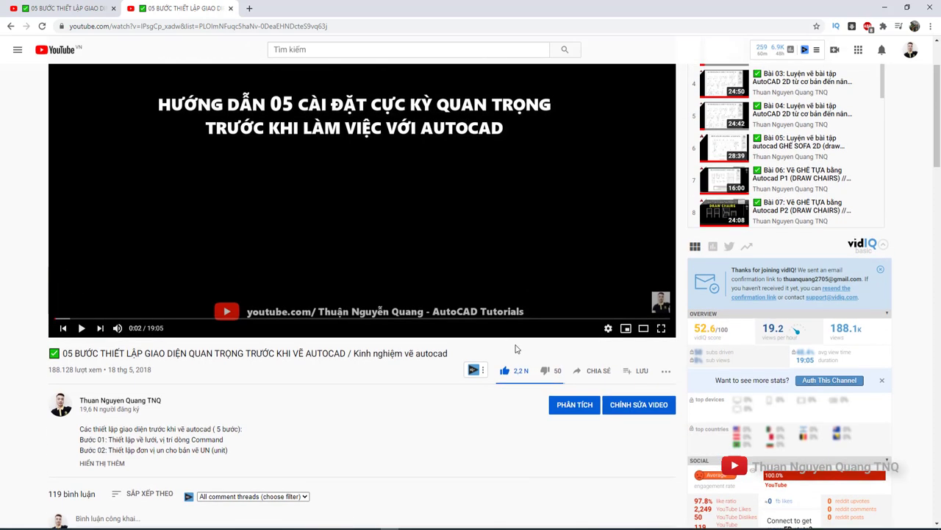
scroll(238, 364, down, 3)
scroll(238, 364, down, 3)
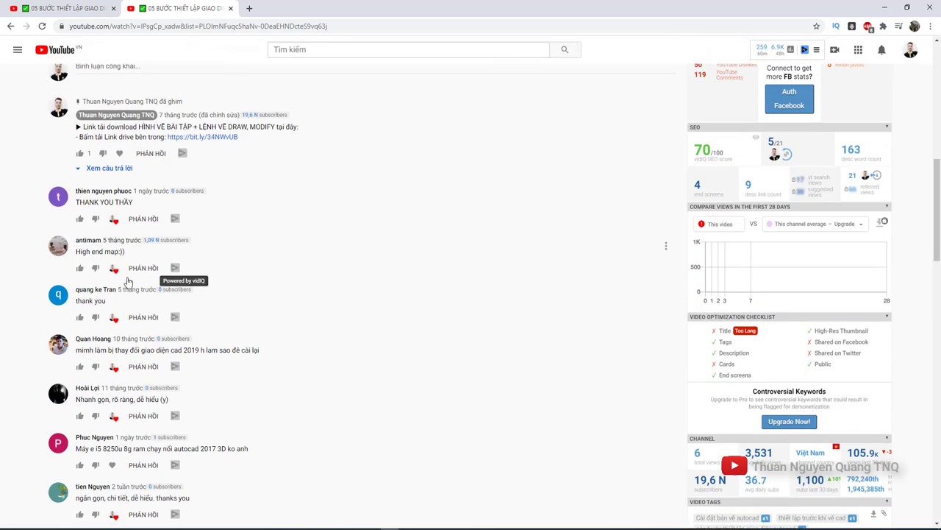
scroll(182, 366, down, 2)
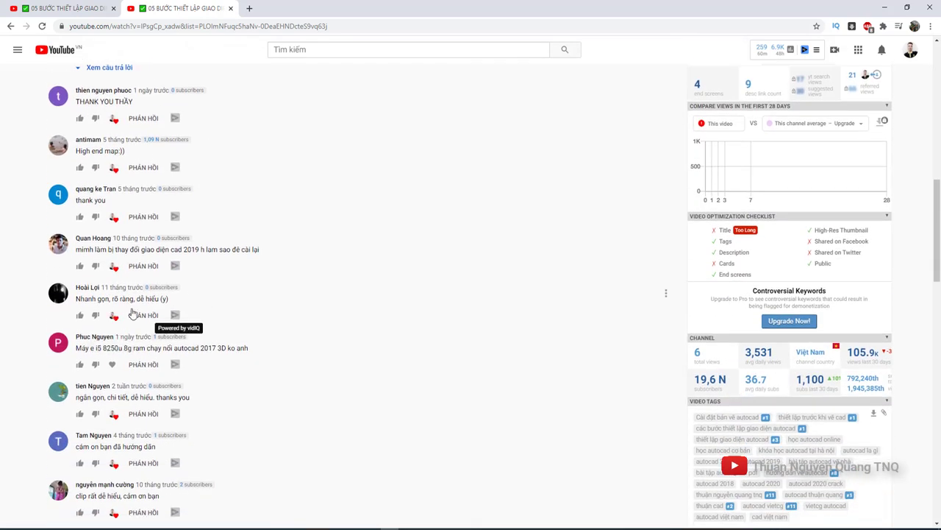
scroll(301, 439, up, 5)
scroll(414, 361, up, 4)
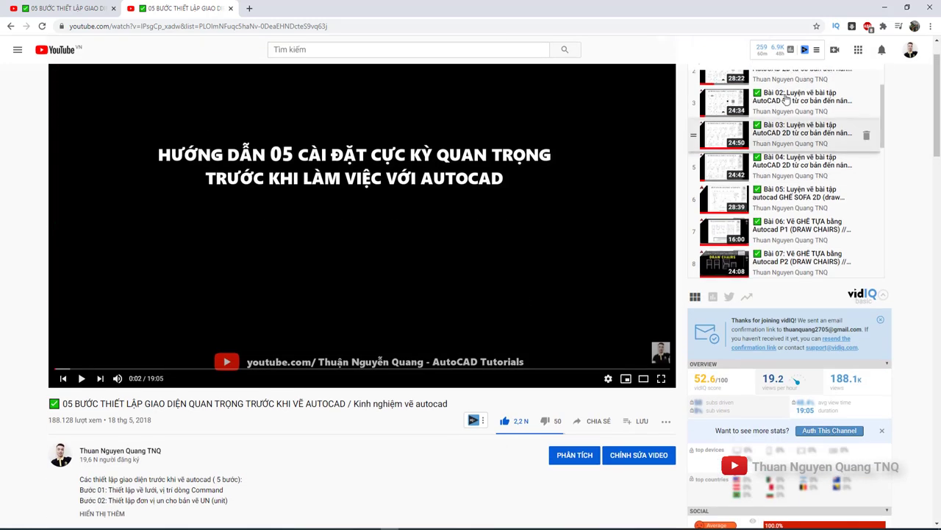
- Switch to the playlist's Bài 01 AutoCAD 2D lesson, pause it at 7:20, and read its description and comments
click(809, 118)
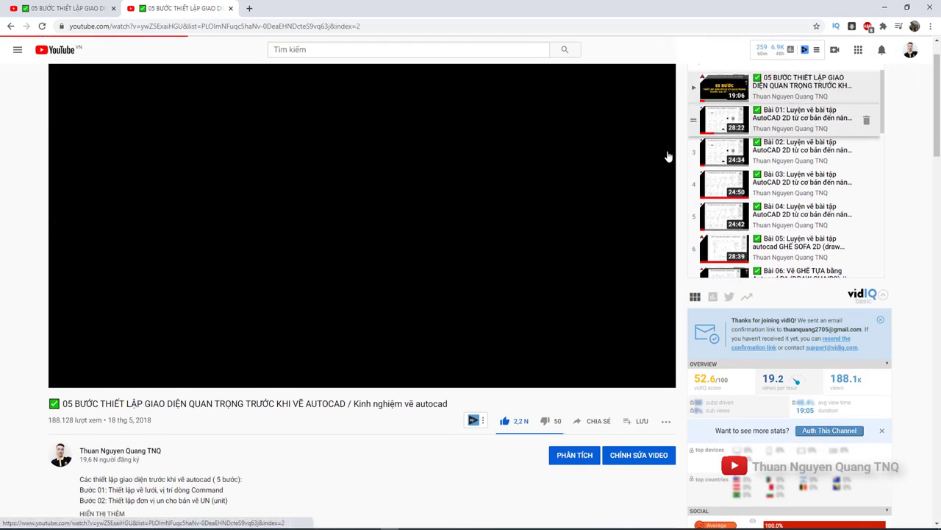
click(80, 429)
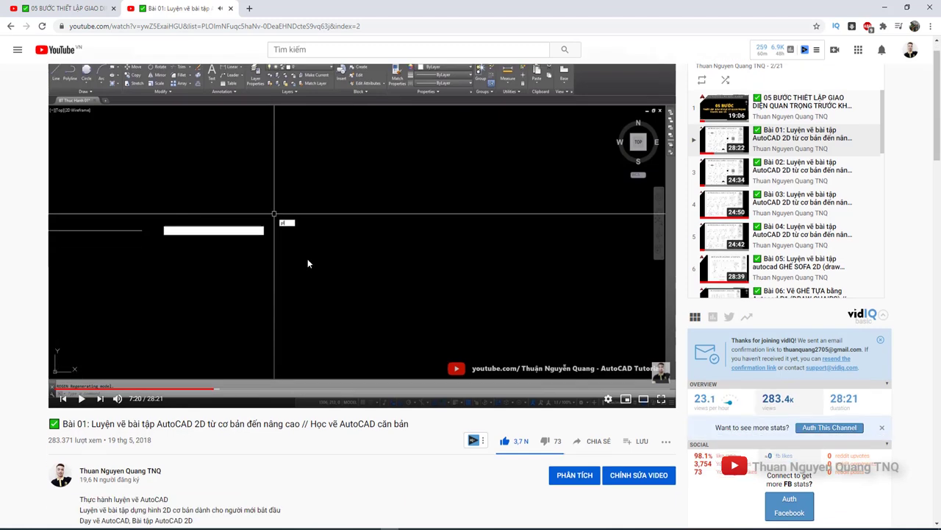
scroll(515, 243, down, 3)
scroll(522, 235, down, 2)
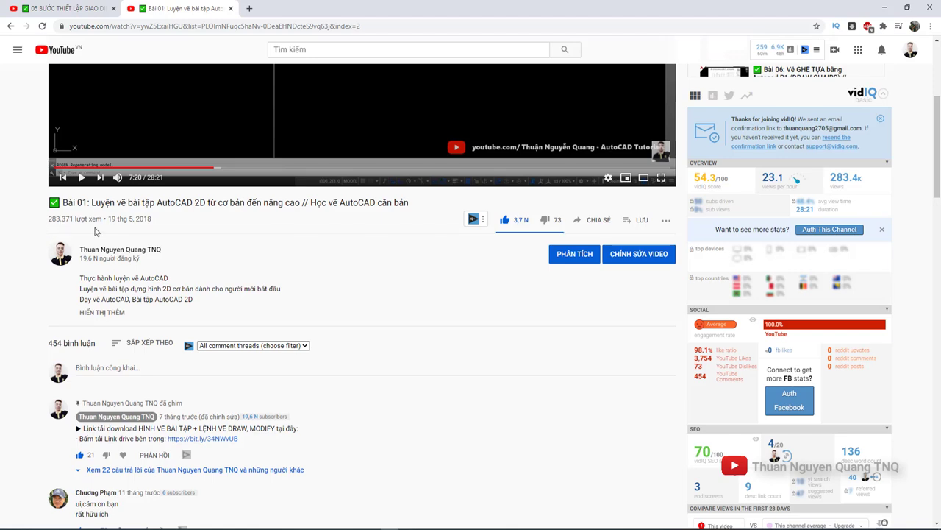
scroll(119, 262, down, 3)
scroll(147, 279, down, 2)
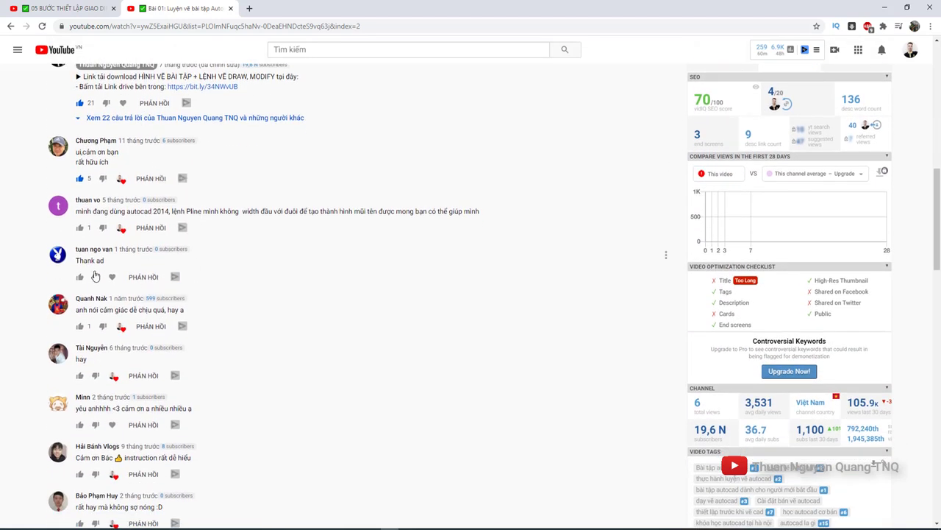
scroll(105, 211, down, 1)
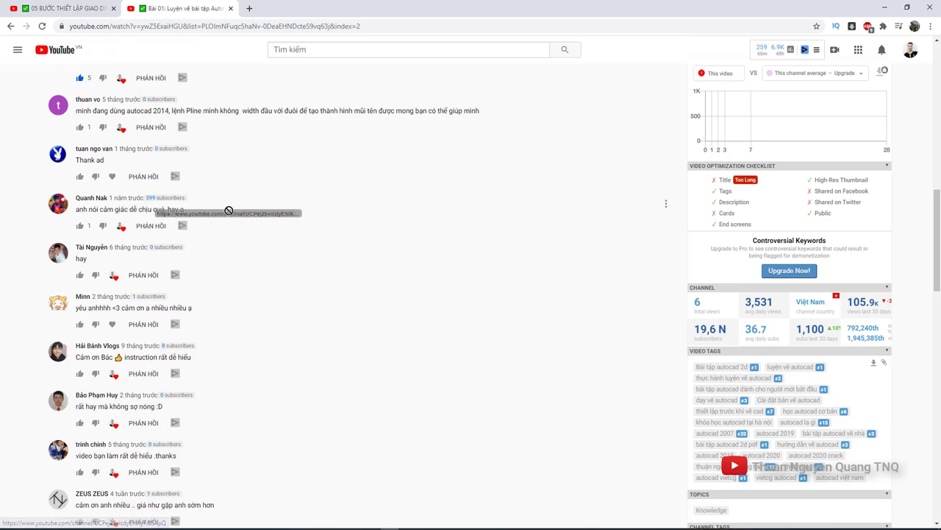
scroll(128, 242, down, 2)
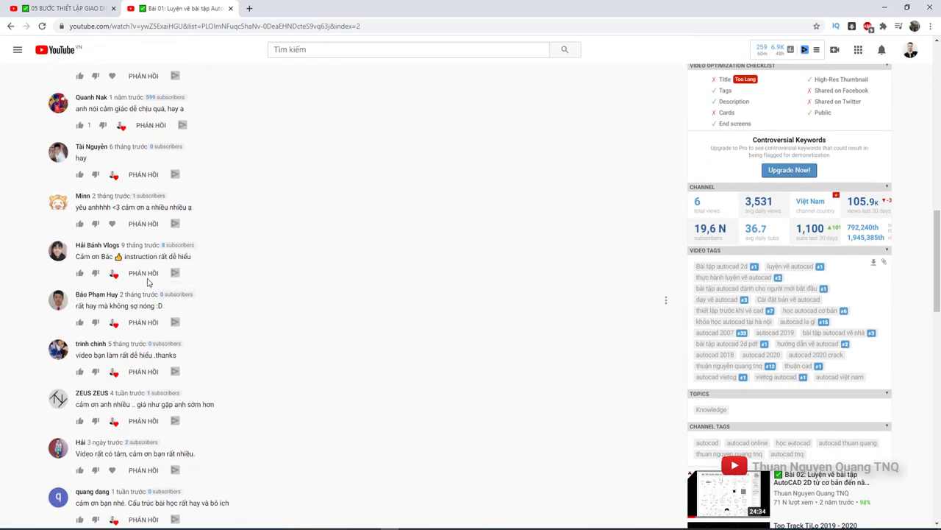
scroll(427, 217, up, 10)
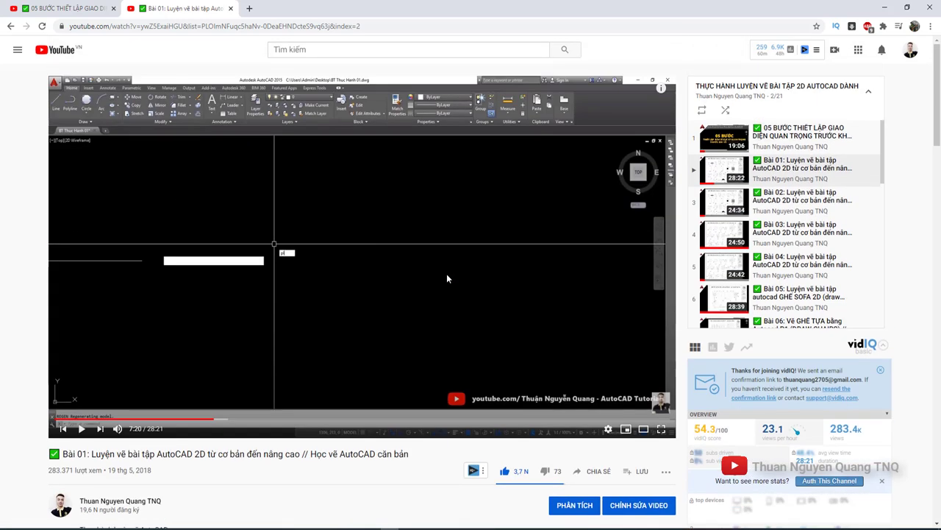